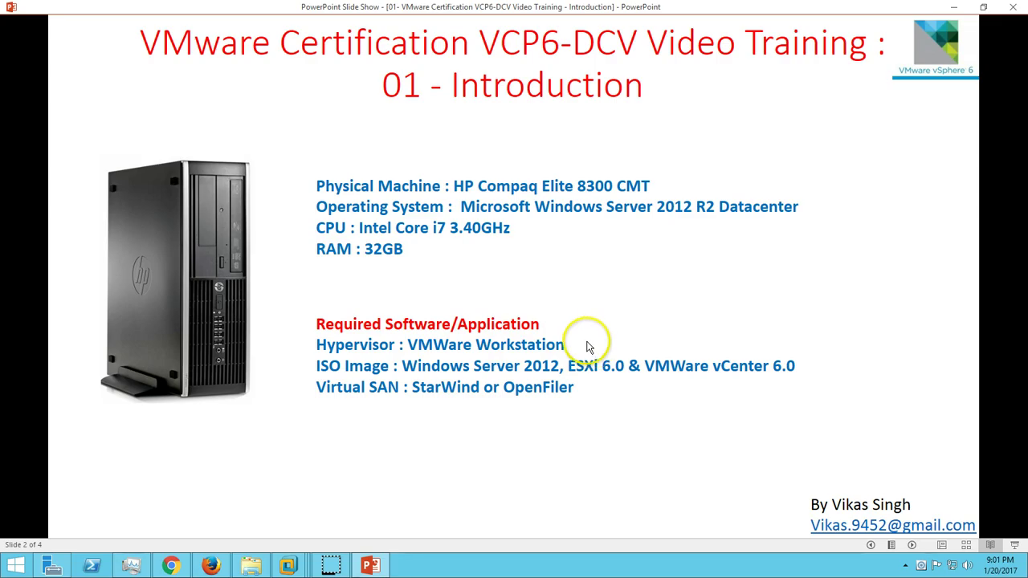
Step: Hide the lab-hardware slide show to reveal the Windows Server 2012 R2 desktop
{"action": "key", "text": "super+d"}
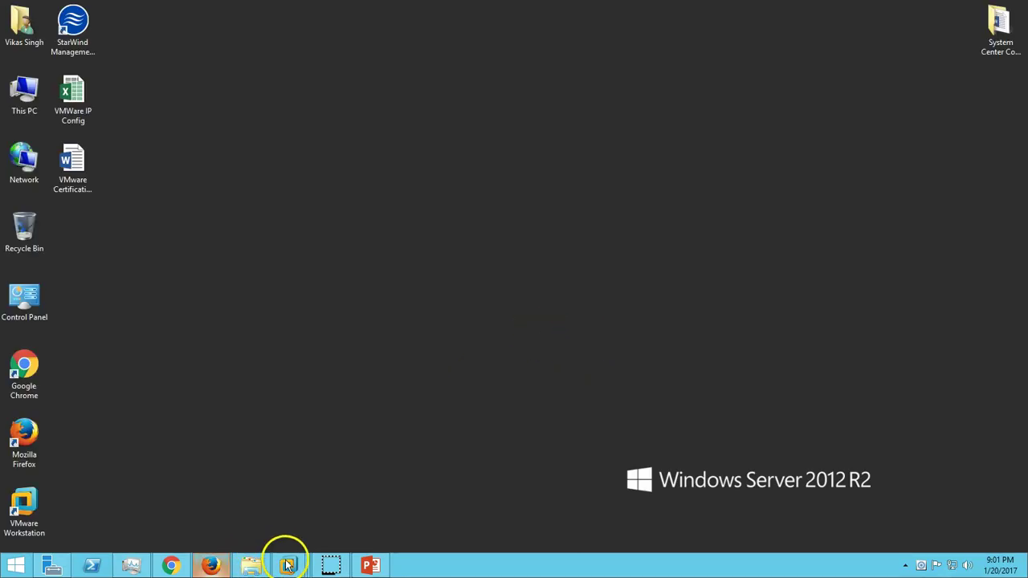
Step: Bring VMware Workstation forward and switch to the Win2K12-DC01 virtual machine
{"action": "mouse_move", "coordinate": [291, 566]}
{"action": "left_click", "coordinate": [115, 485]}
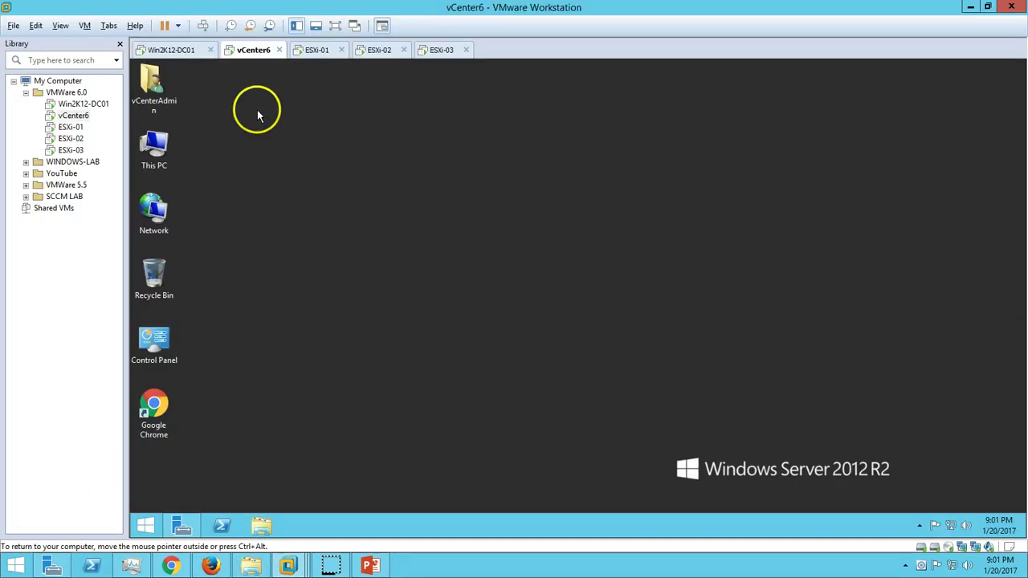
{"action": "left_click", "coordinate": [181, 51]}
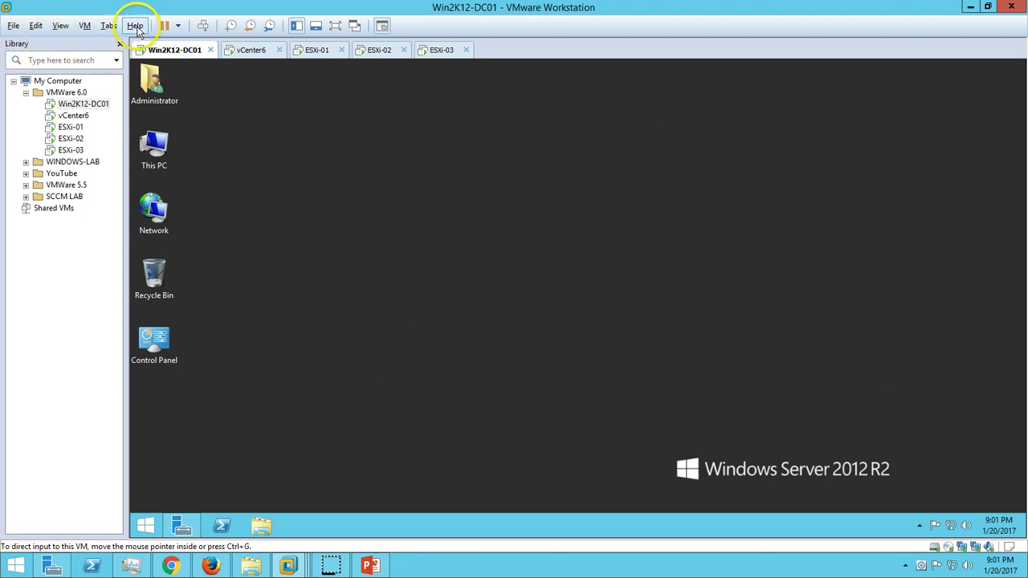
Step: Check the Workstation version, 11.0.0 build-2305329, and its license details in the About box
{"action": "left_click", "coordinate": [135, 25]}
{"action": "left_click", "coordinate": [177, 149]}
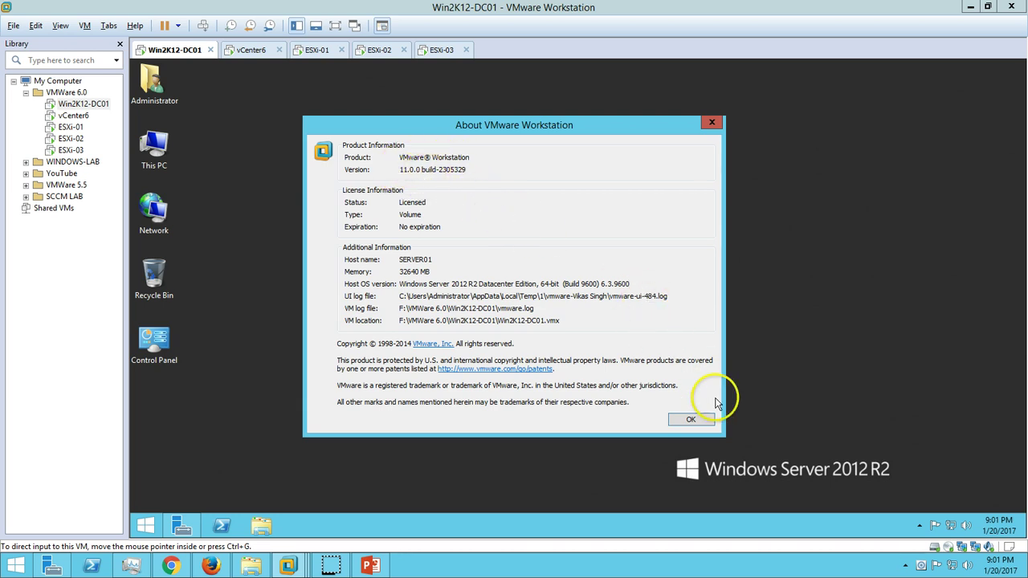
{"action": "left_click", "coordinate": [690, 419]}
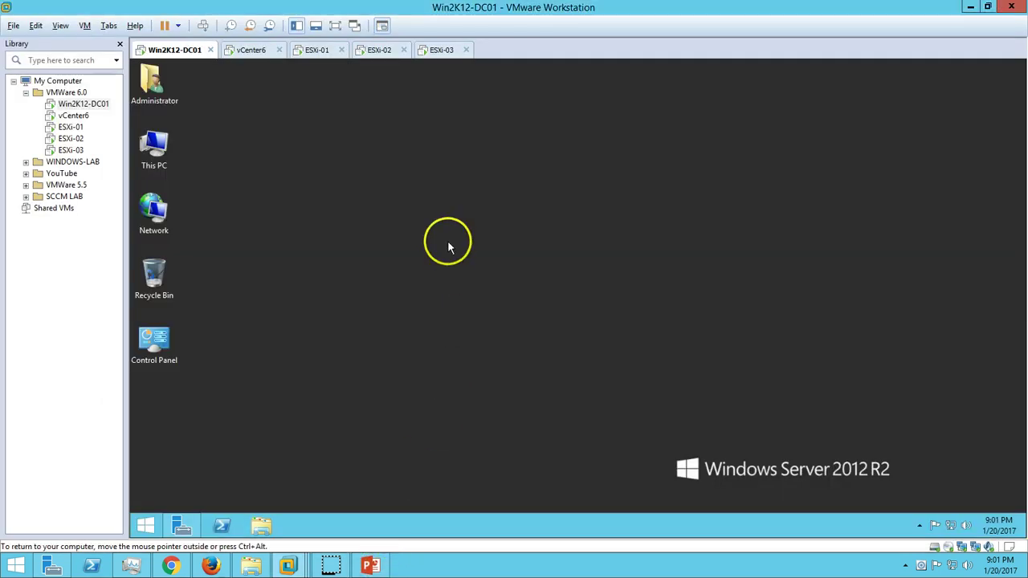
Step: Open Server Manager on the vCenter6 VM and view its Local Server properties
{"action": "left_click", "coordinate": [182, 525]}
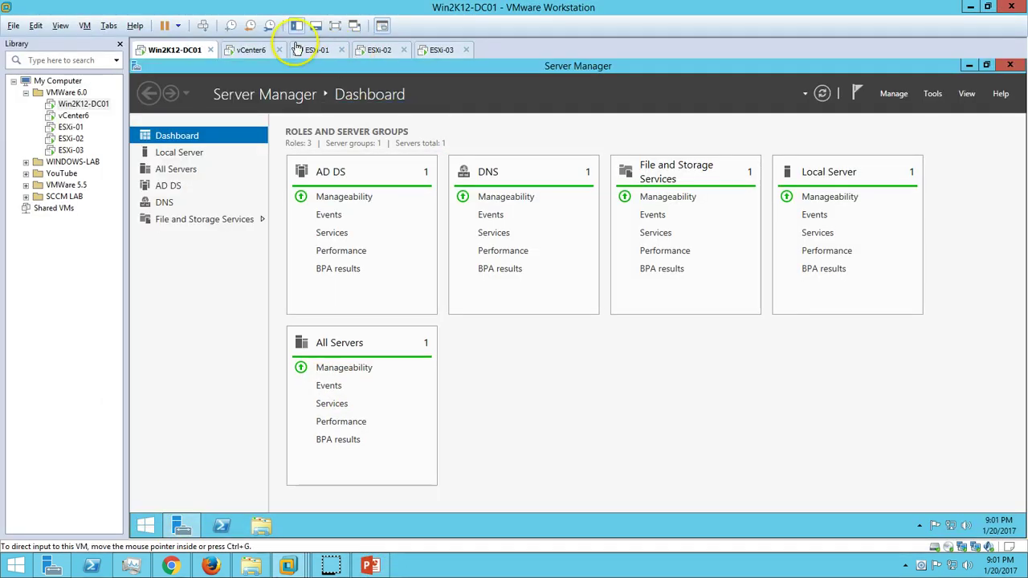
{"action": "left_click", "coordinate": [258, 55]}
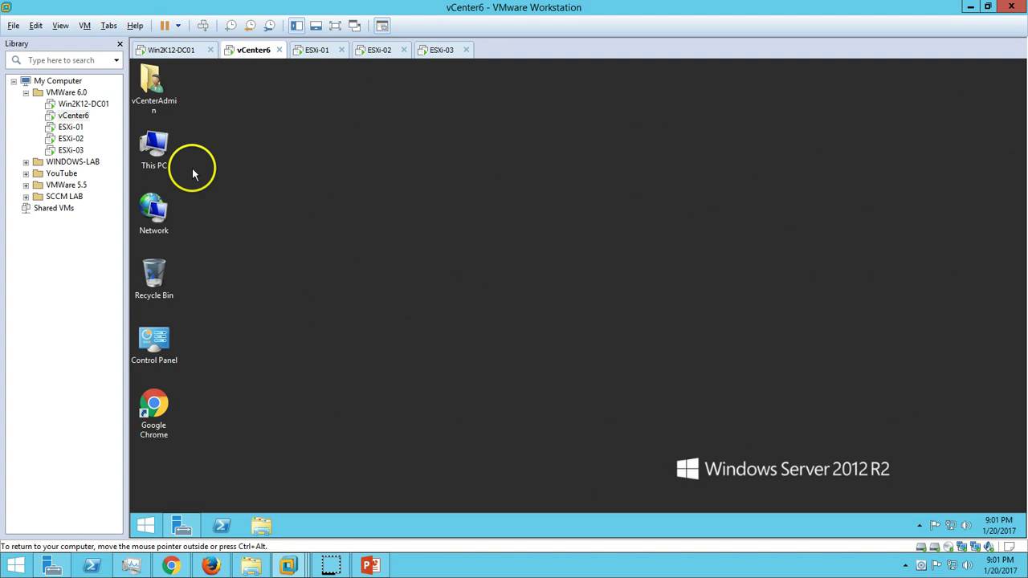
{"action": "left_click", "coordinate": [182, 524]}
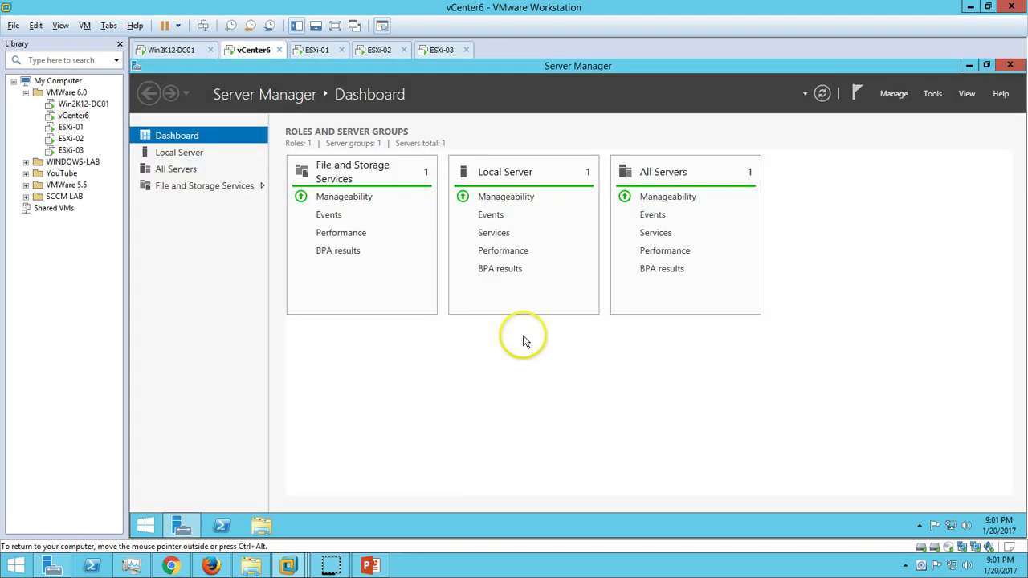
{"action": "left_click", "coordinate": [208, 156]}
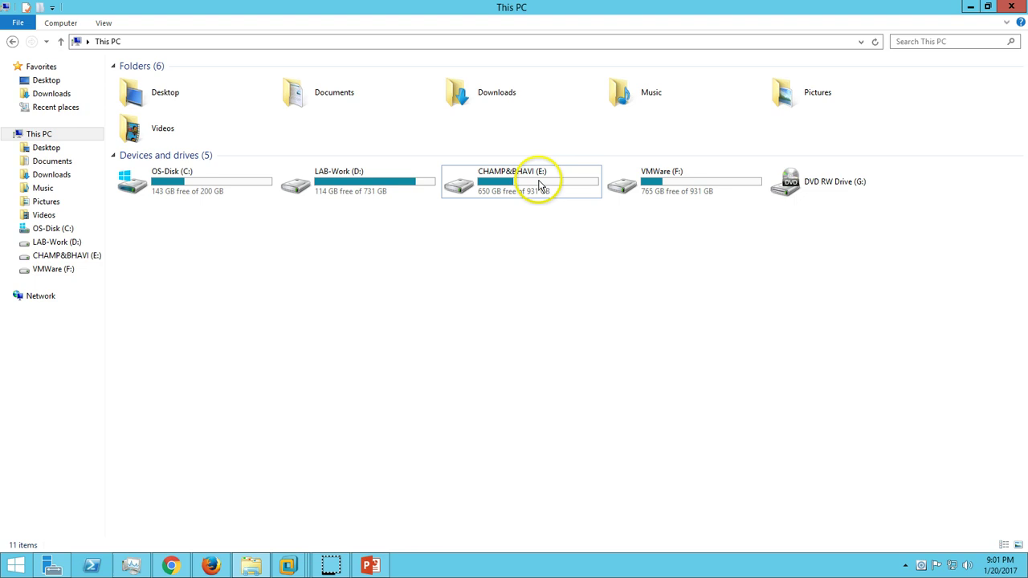
Step: Browse drive E: into the ISO\VMWare-EXSiServer 6.0 folder
{"action": "double_click", "coordinate": [537, 185]}
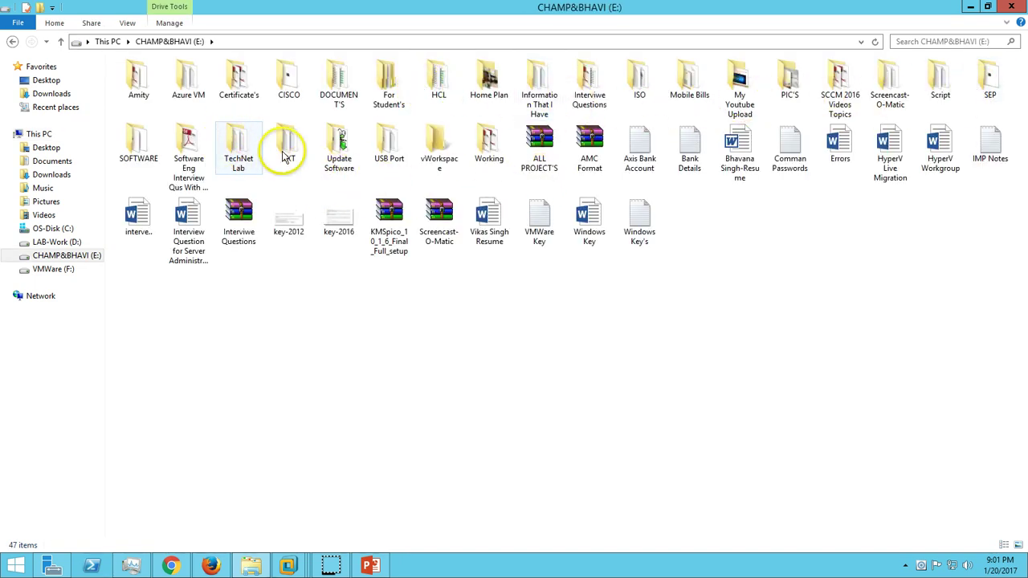
{"action": "left_click", "coordinate": [328, 93]}
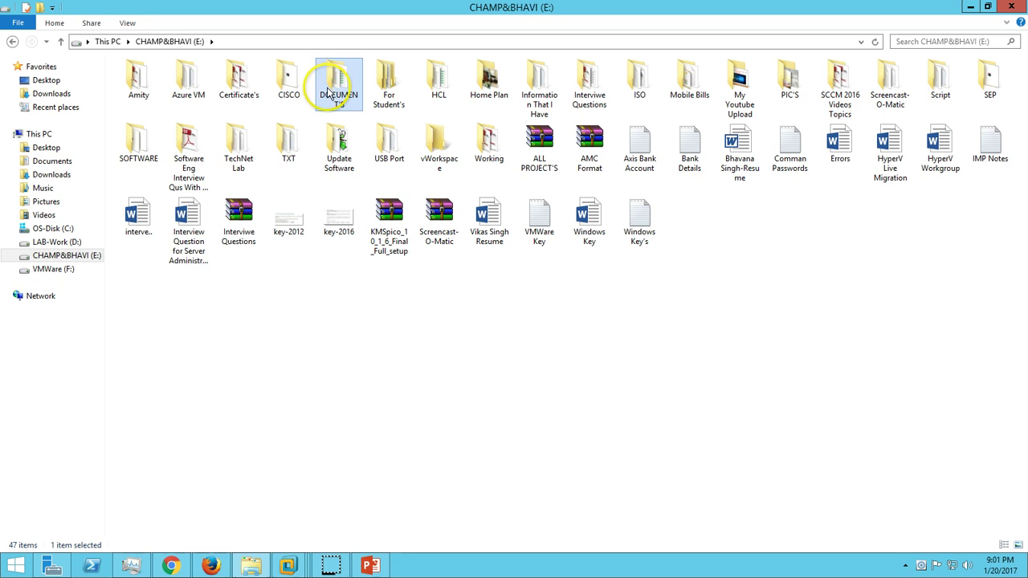
{"action": "type", "text": "iso"}
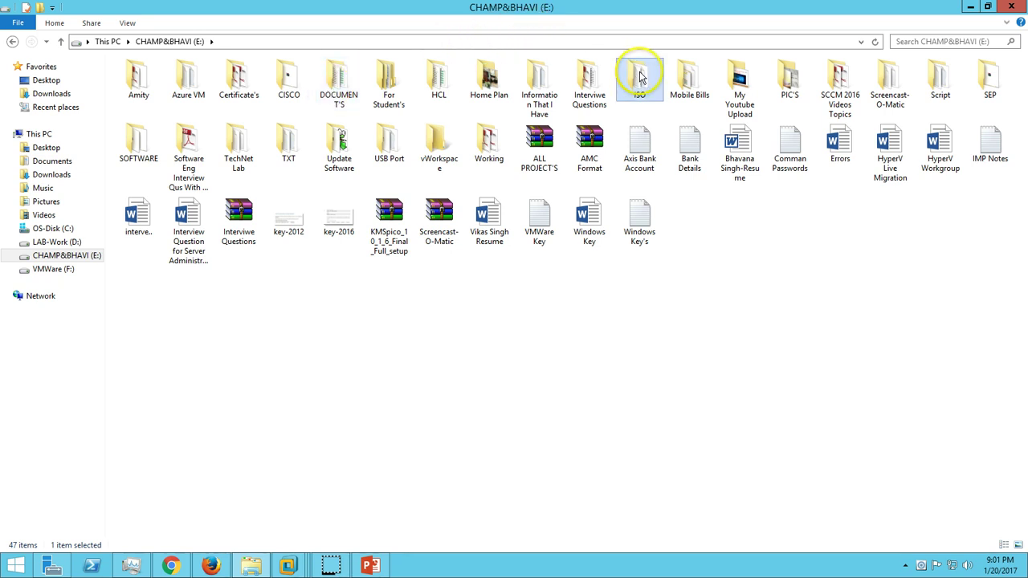
{"action": "double_click", "coordinate": [639, 79]}
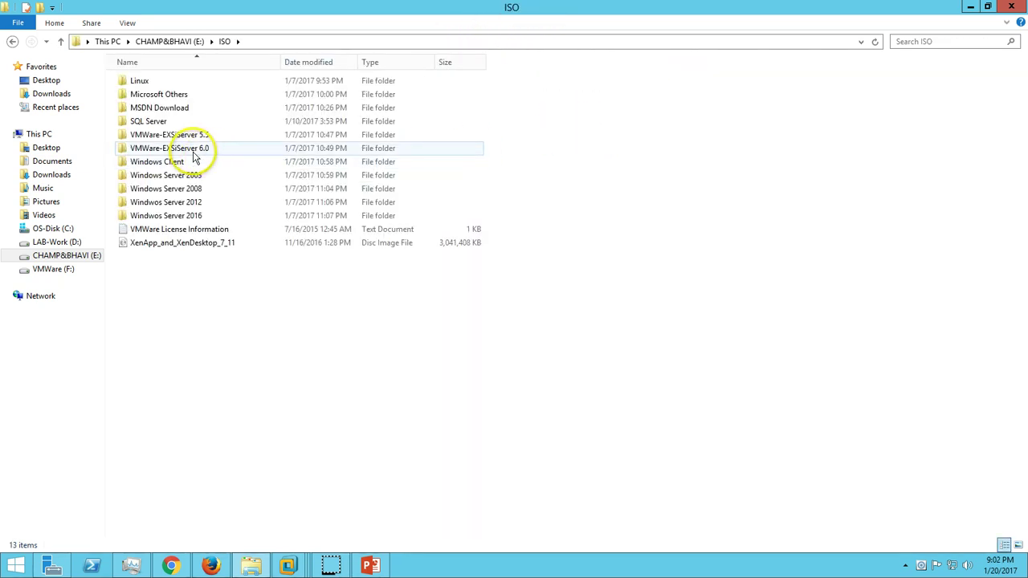
{"action": "left_click", "coordinate": [192, 152]}
{"action": "double_click", "coordinate": [218, 155]}
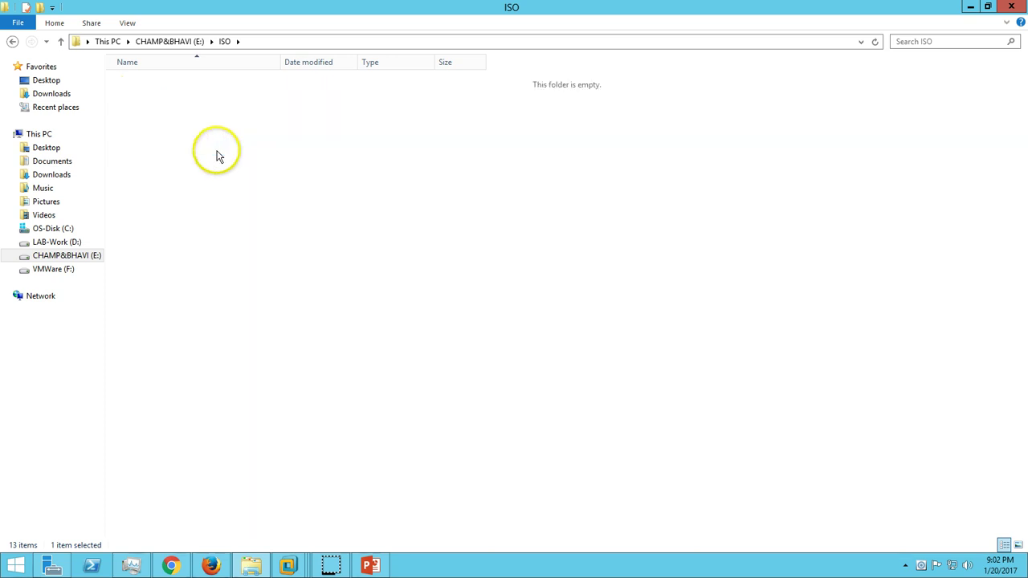
Step: Widen the Name column to show the ESXi and VIMSetup ISO names, then minimize Explorer
{"action": "left_click_drag", "start_coordinate": [280, 63], "coordinate": [364, 64]}
{"action": "left_click", "coordinate": [246, 107]}
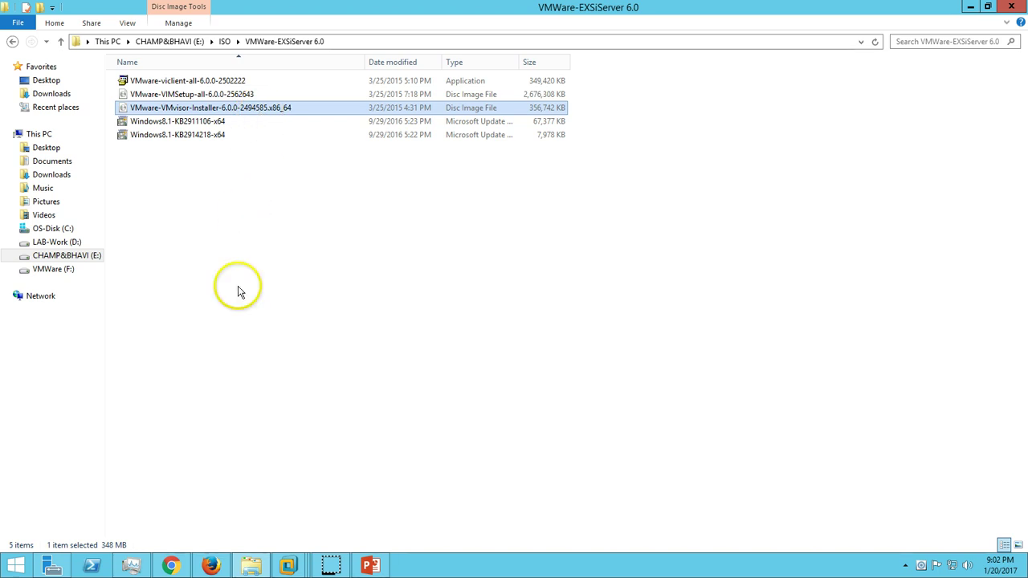
{"action": "left_click", "coordinate": [225, 95]}
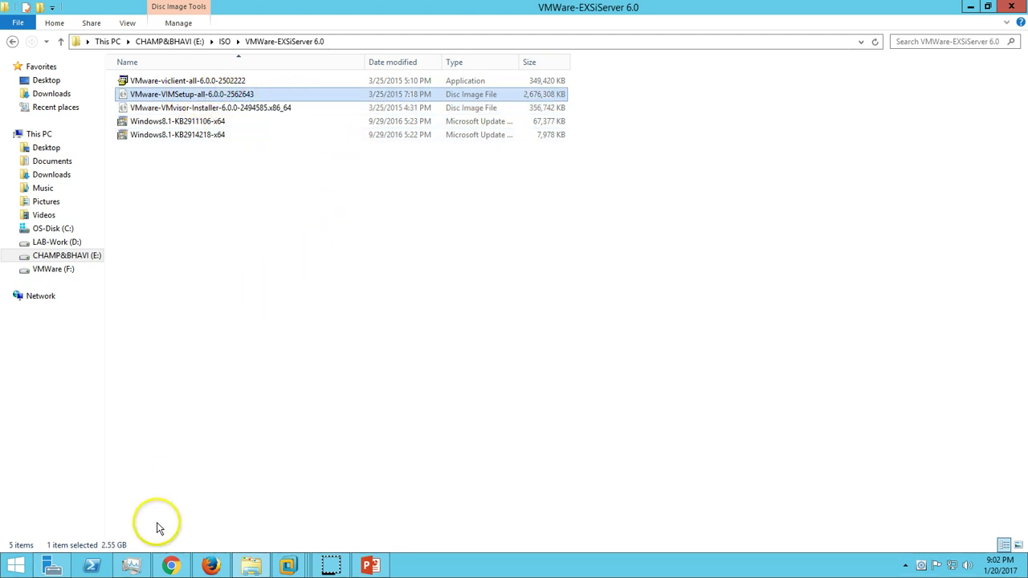
{"action": "left_click", "coordinate": [970, 8]}
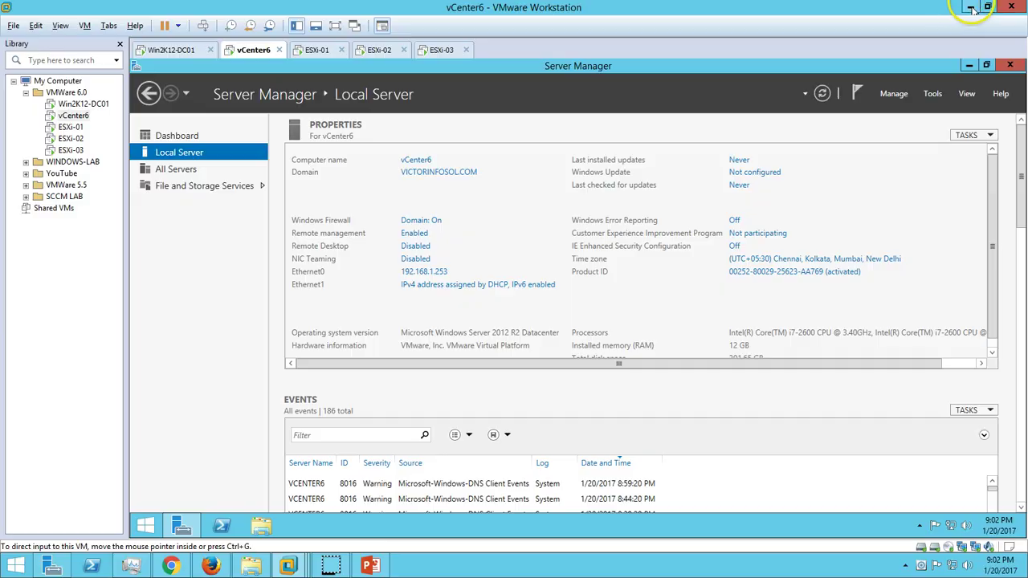
Step: Launch StarWind Management Console and review the ISCSI-SAN target's 51, 151 and 201 GB image-file devices
{"action": "left_click", "coordinate": [961, 7]}
{"action": "double_click", "coordinate": [72, 28]}
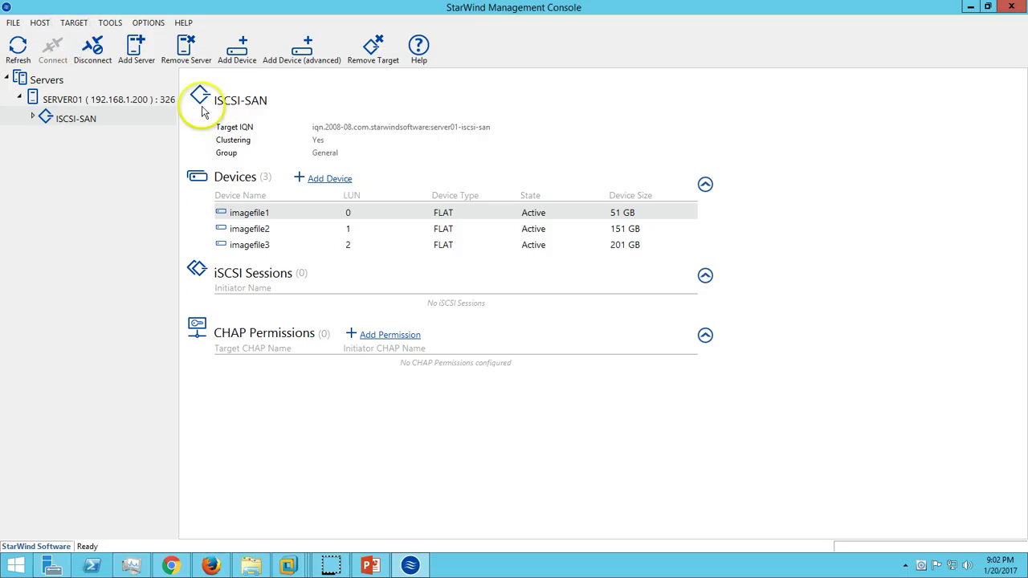
{"action": "left_click", "coordinate": [87, 110]}
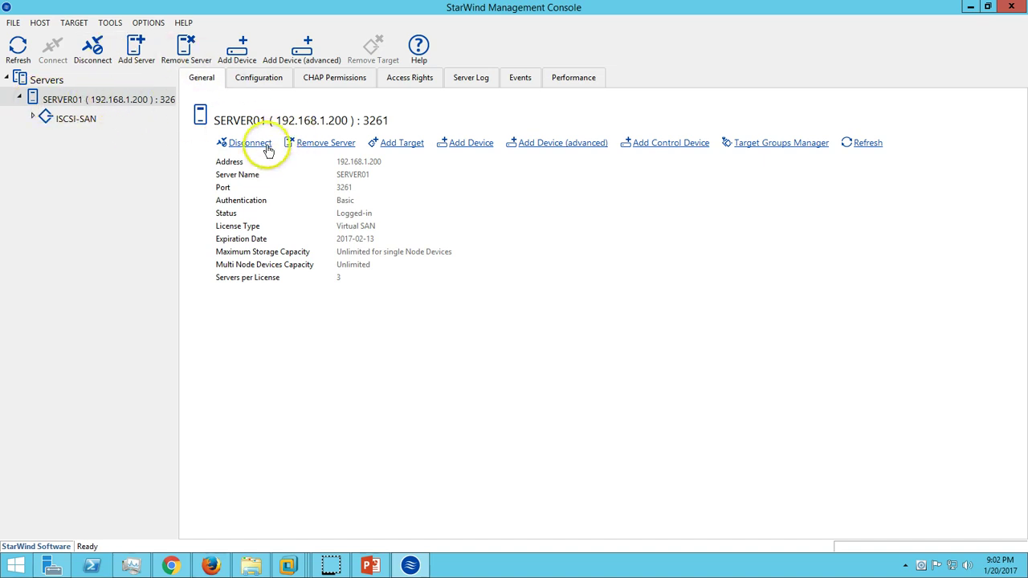
{"action": "left_click", "coordinate": [88, 125]}
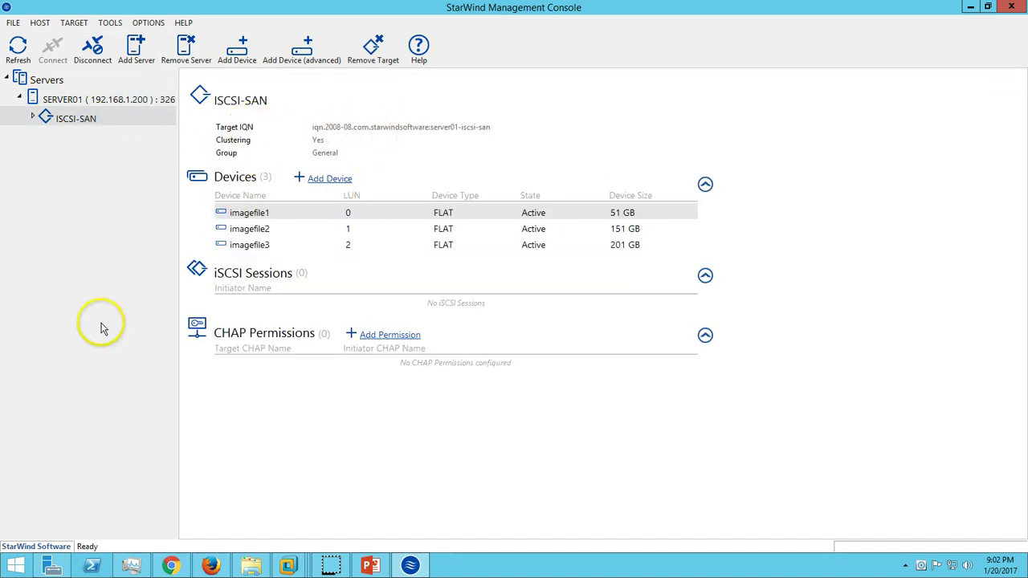
{"action": "left_click", "coordinate": [101, 127]}
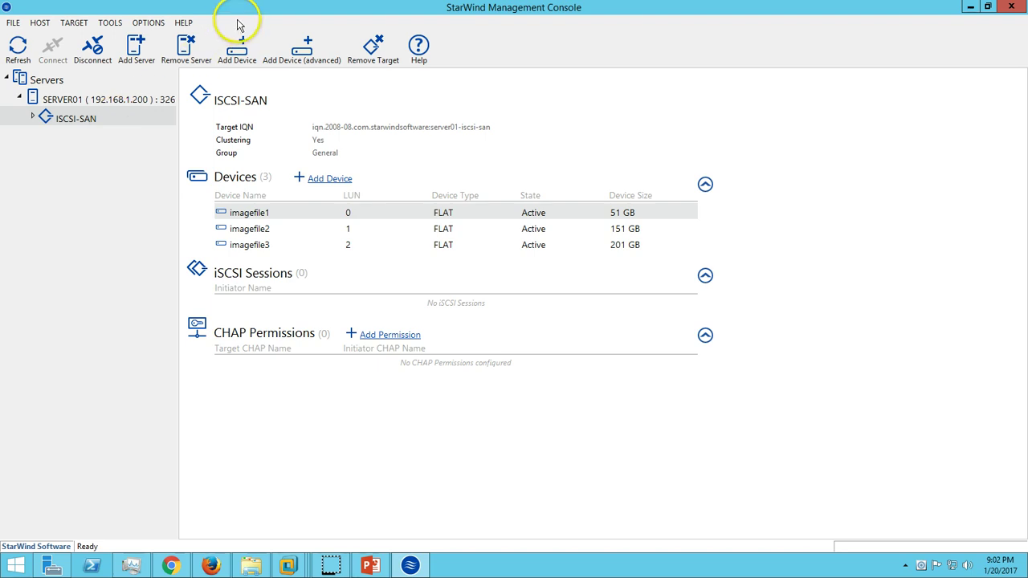
{"action": "left_click", "coordinate": [295, 241]}
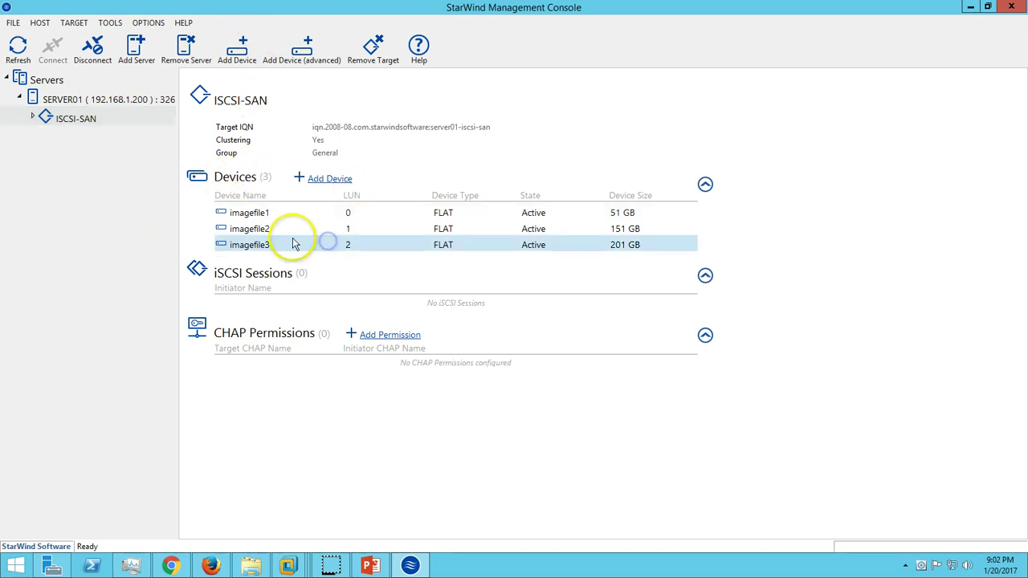
{"action": "left_click", "coordinate": [305, 232]}
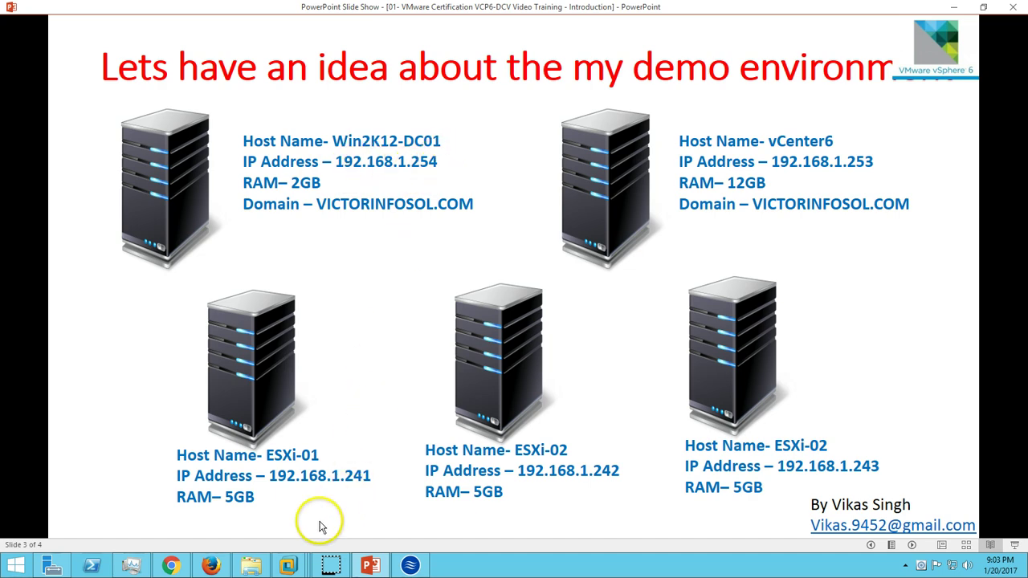
{"action": "mouse_move", "coordinate": [289, 566]}
{"action": "left_click", "coordinate": [112, 437]}
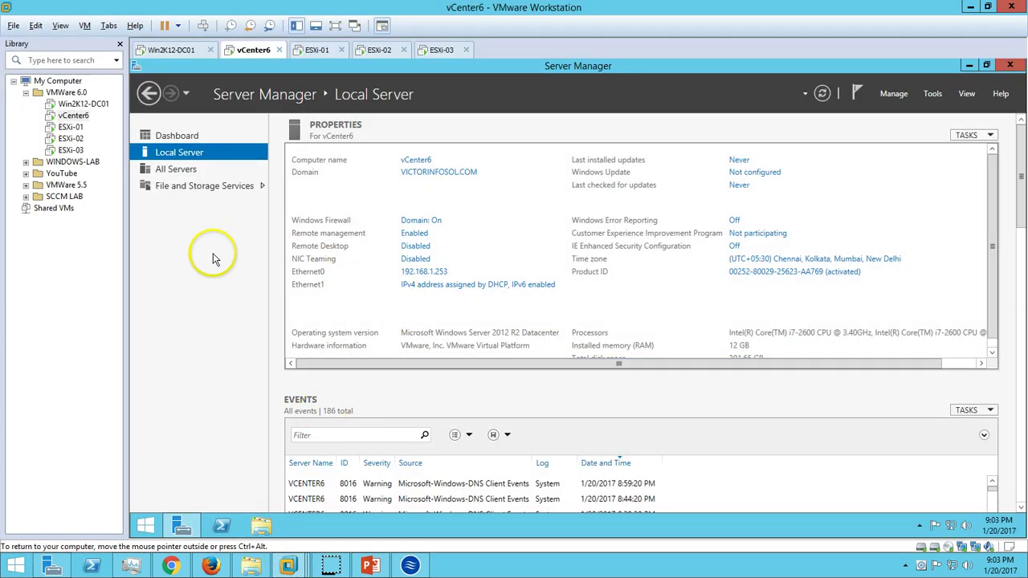
{"action": "left_click", "coordinate": [193, 50]}
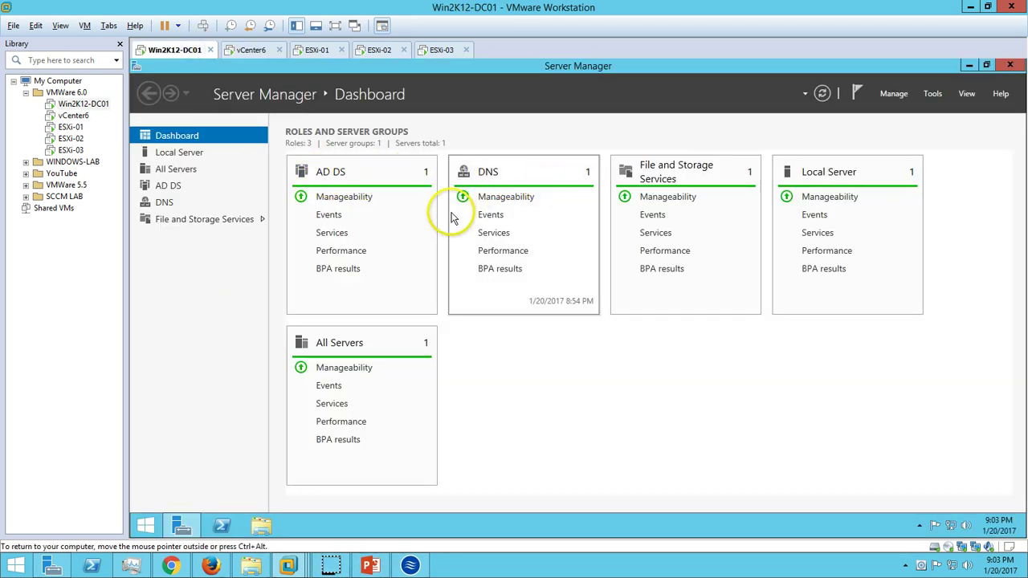
{"action": "left_click", "coordinate": [197, 151]}
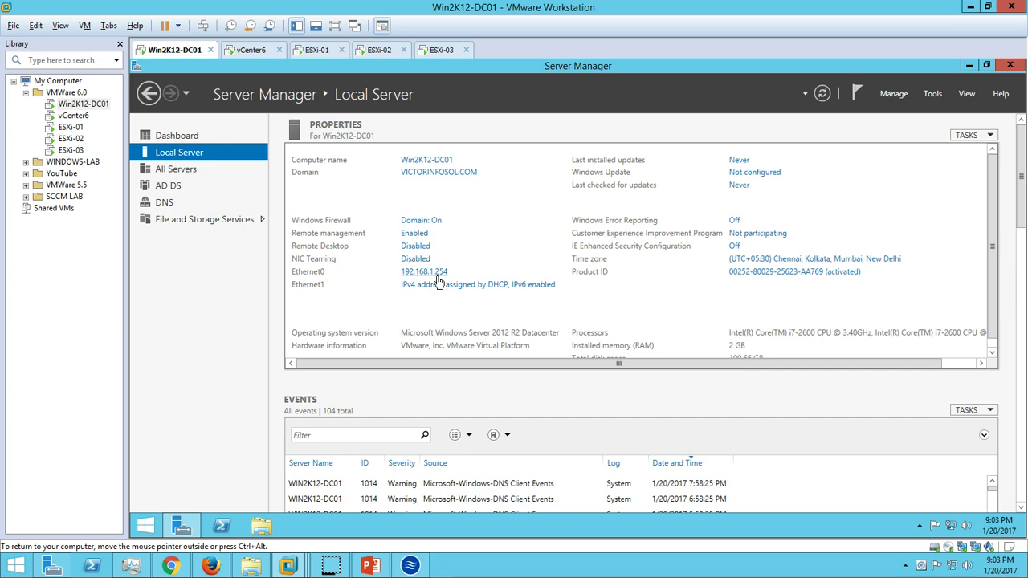
{"action": "left_click", "coordinate": [371, 566]}
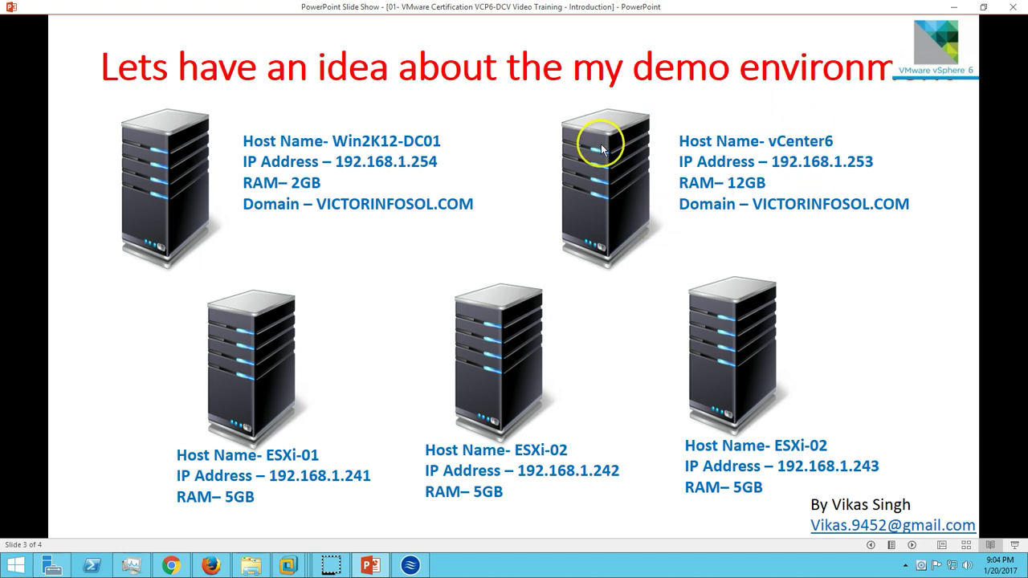
{"action": "left_click", "coordinate": [361, 568]}
{"action": "left_click", "coordinate": [251, 50]}
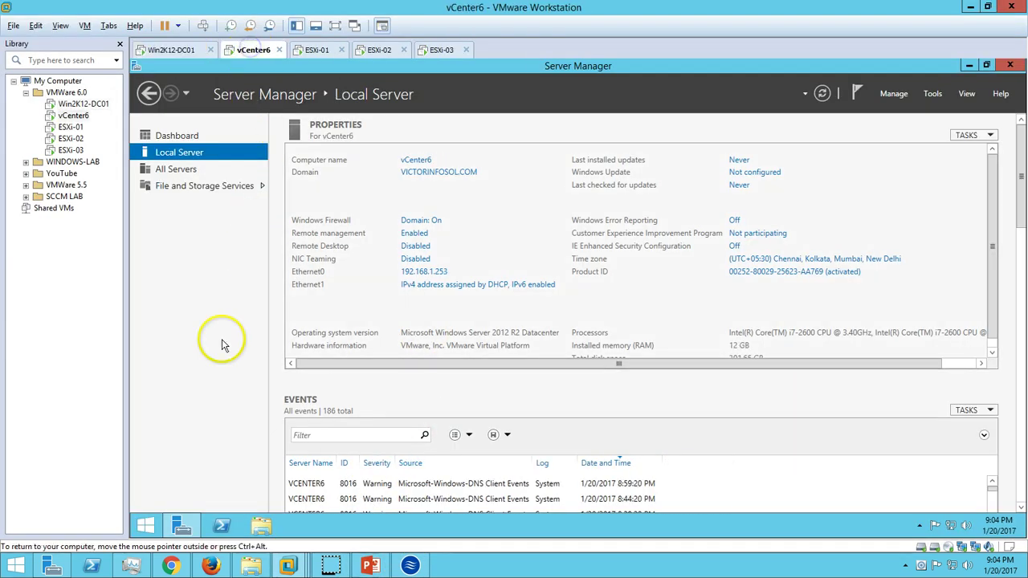
{"action": "left_click", "coordinate": [420, 173]}
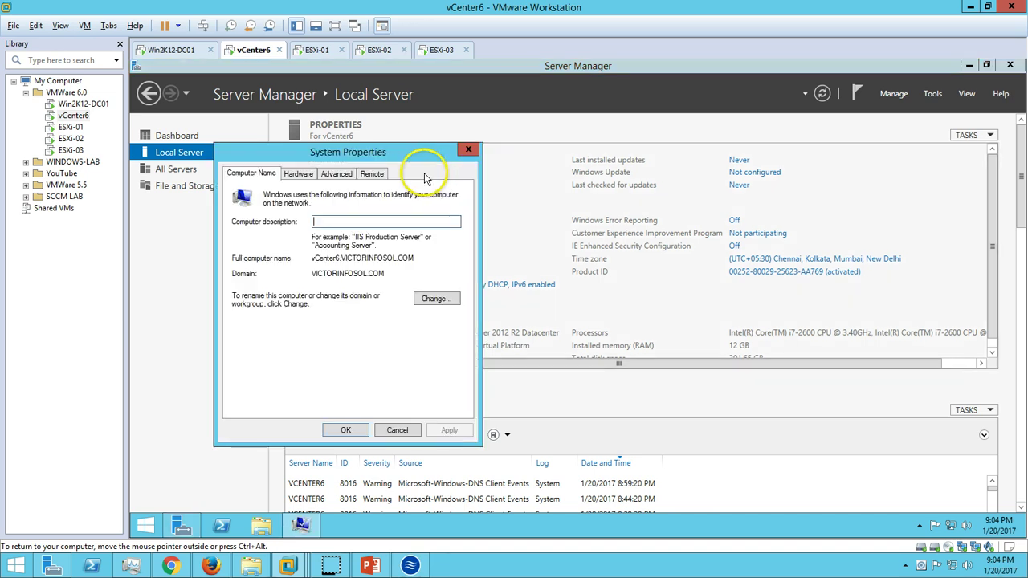
{"action": "left_click", "coordinate": [434, 299]}
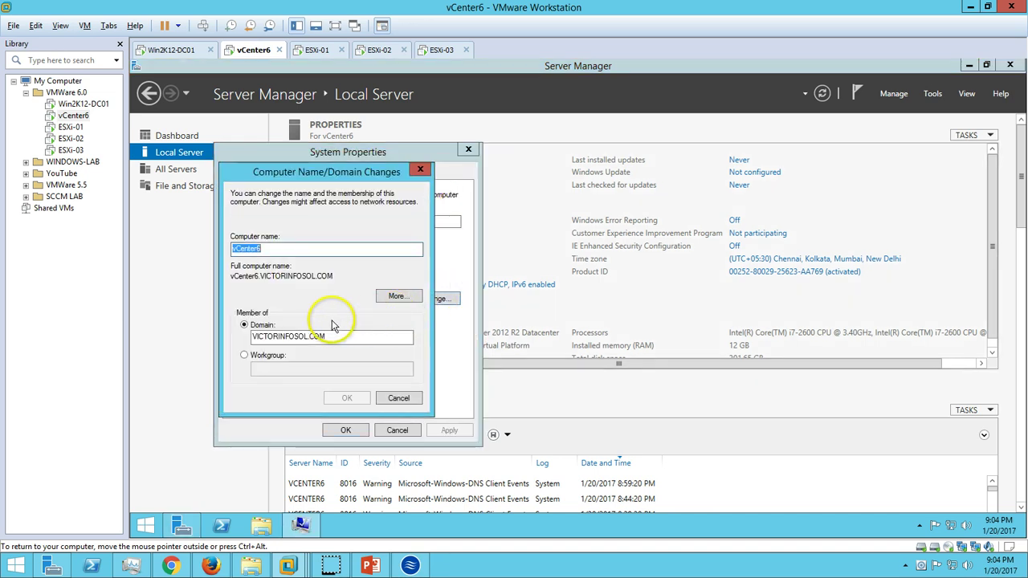
{"action": "left_click_drag", "start_coordinate": [335, 339], "coordinate": [201, 344]}
{"action": "left_click", "coordinate": [406, 404]}
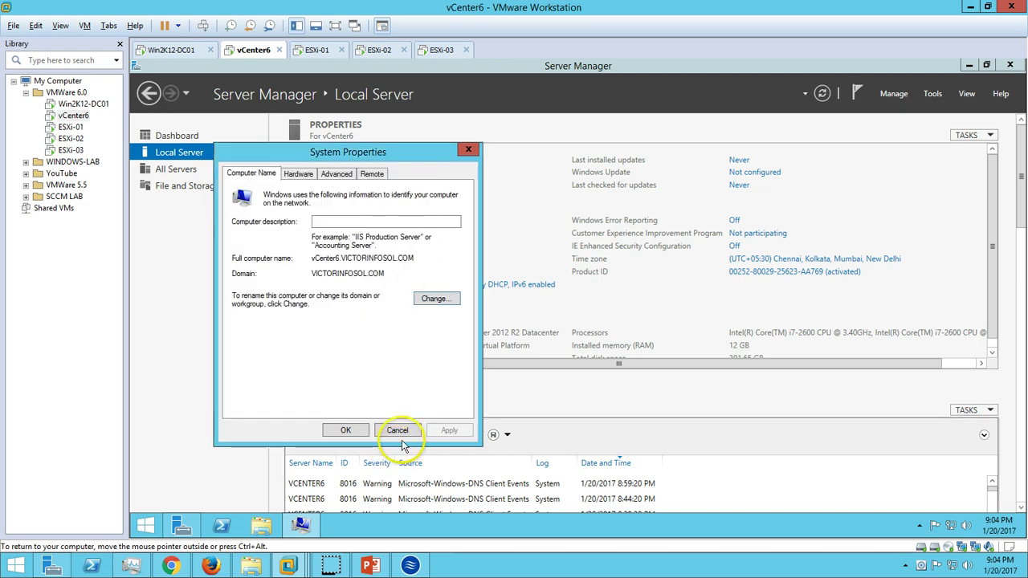
{"action": "left_click", "coordinate": [395, 429]}
{"action": "left_click", "coordinate": [177, 137]}
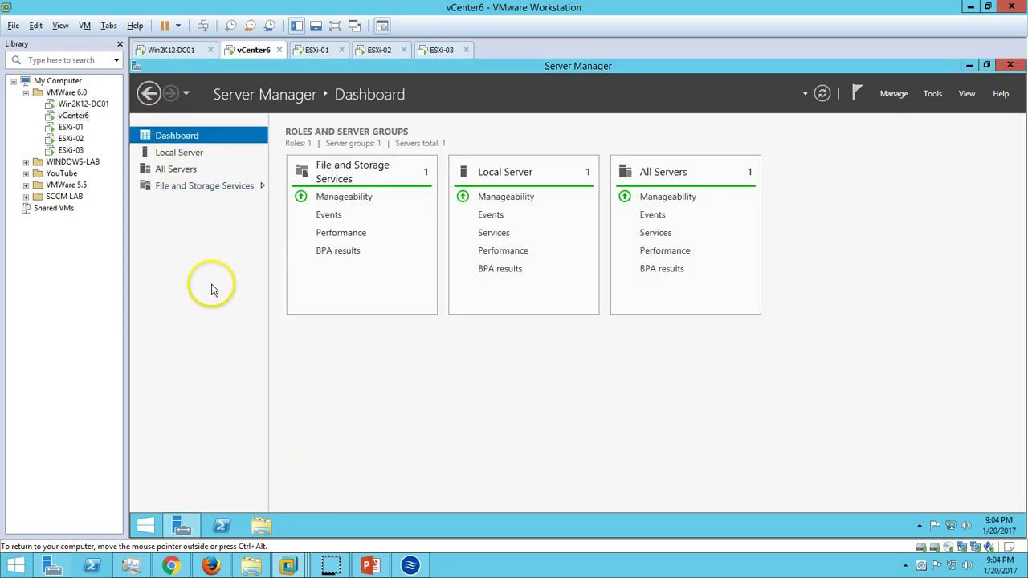
{"action": "left_click", "coordinate": [198, 153]}
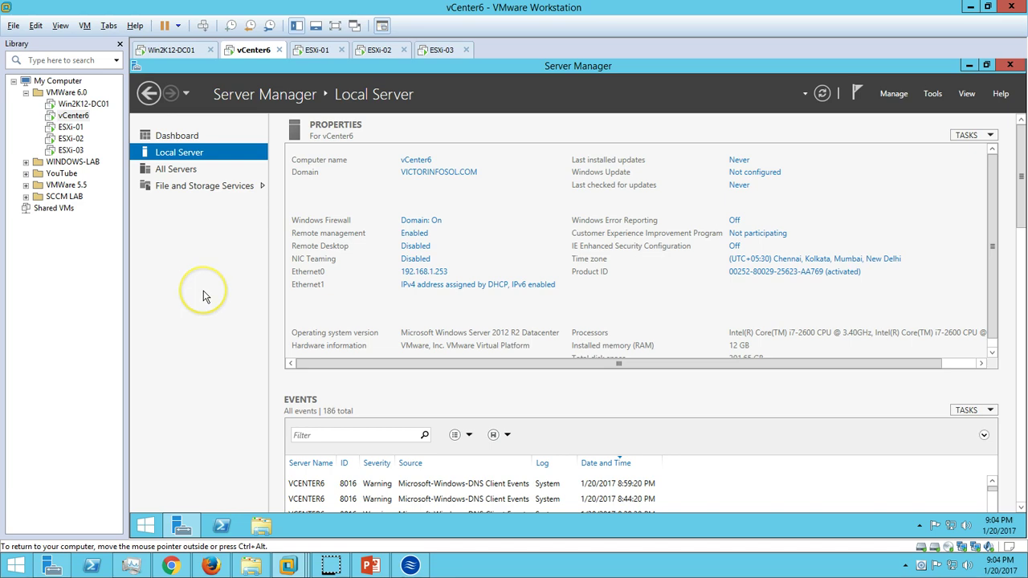
{"action": "left_click", "coordinate": [417, 162]}
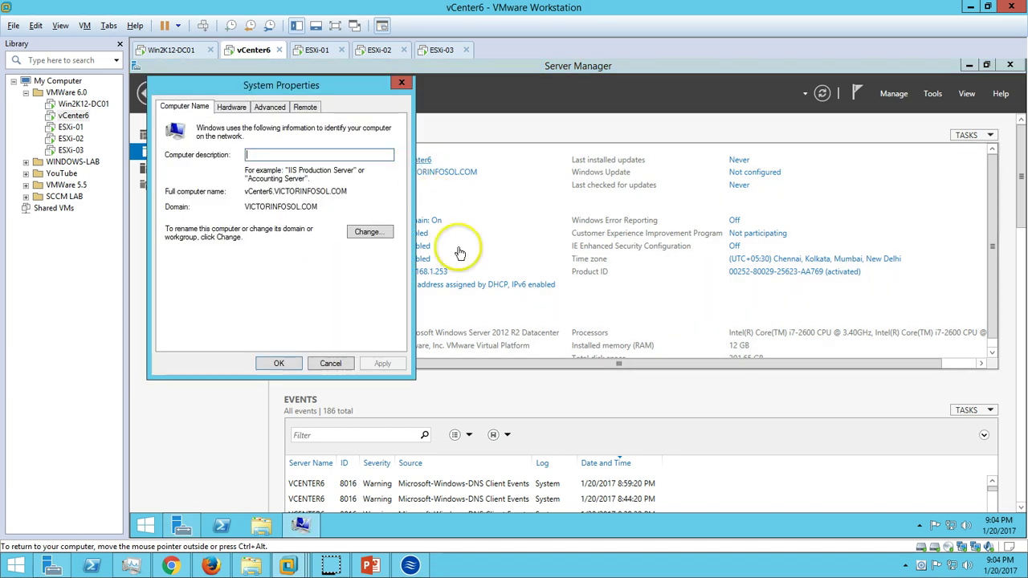
{"action": "left_click", "coordinate": [334, 362]}
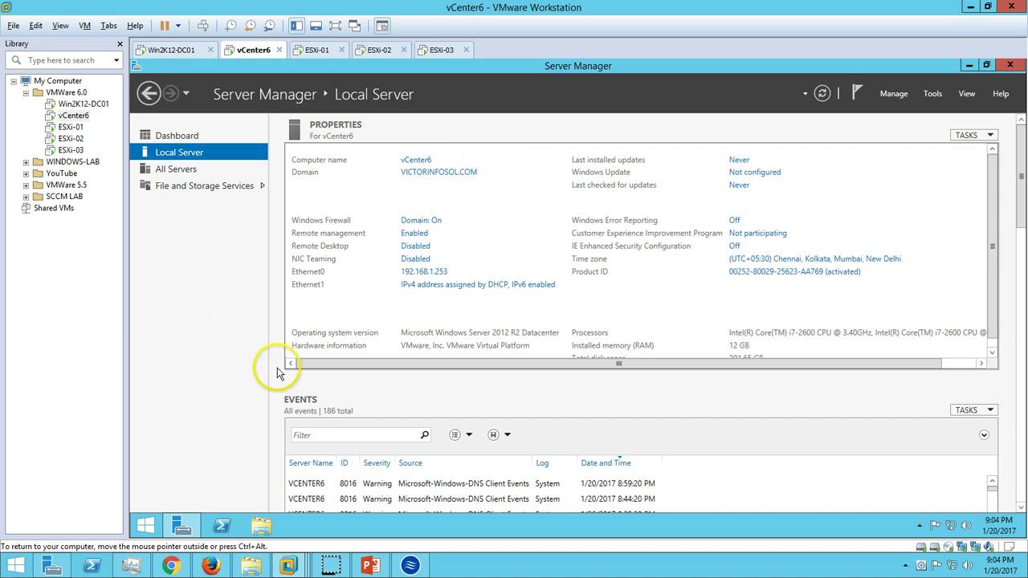
{"action": "key", "text": "alt+Tab"}
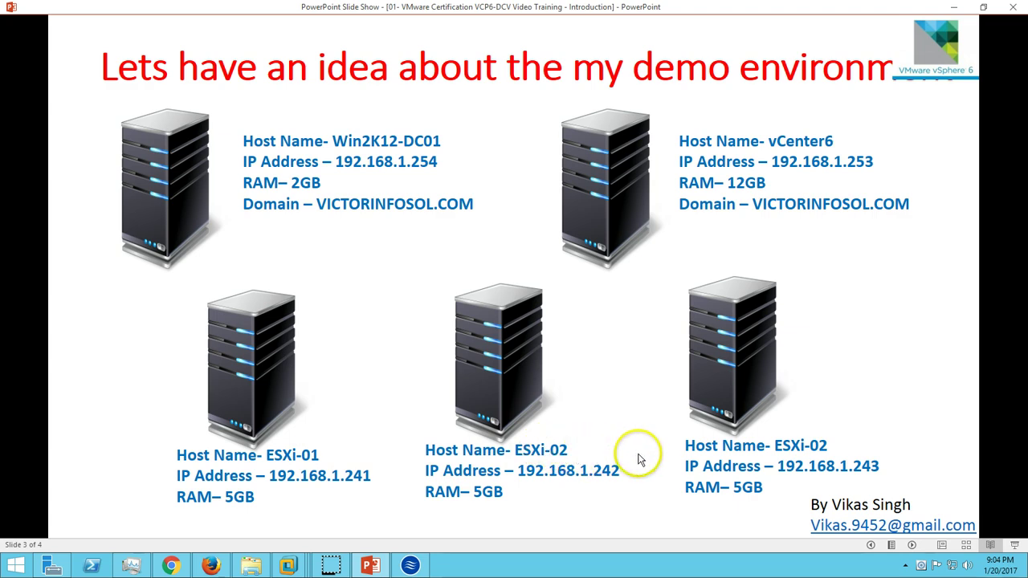
{"action": "left_click", "coordinate": [371, 565]}
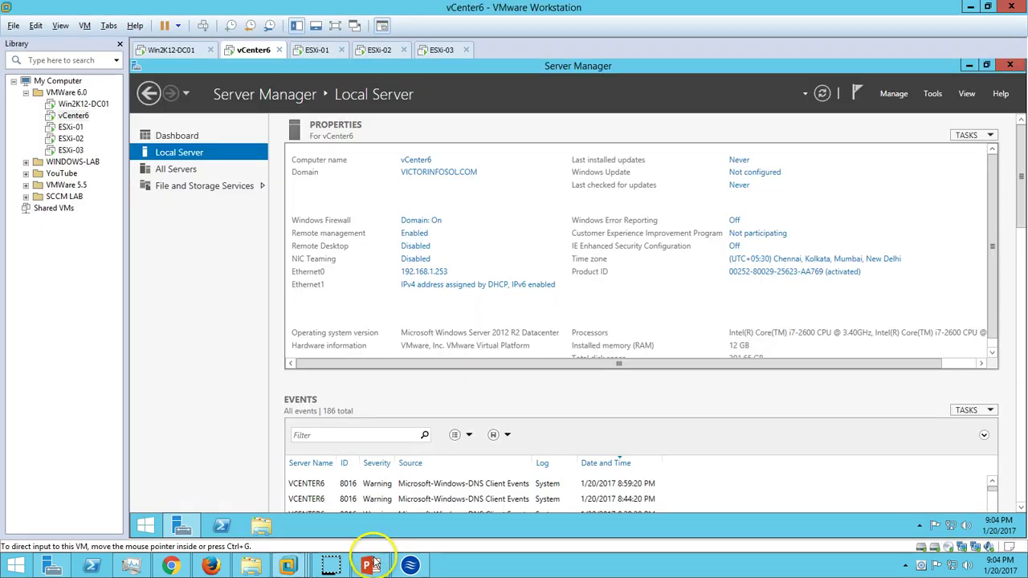
{"action": "left_click", "coordinate": [377, 50]}
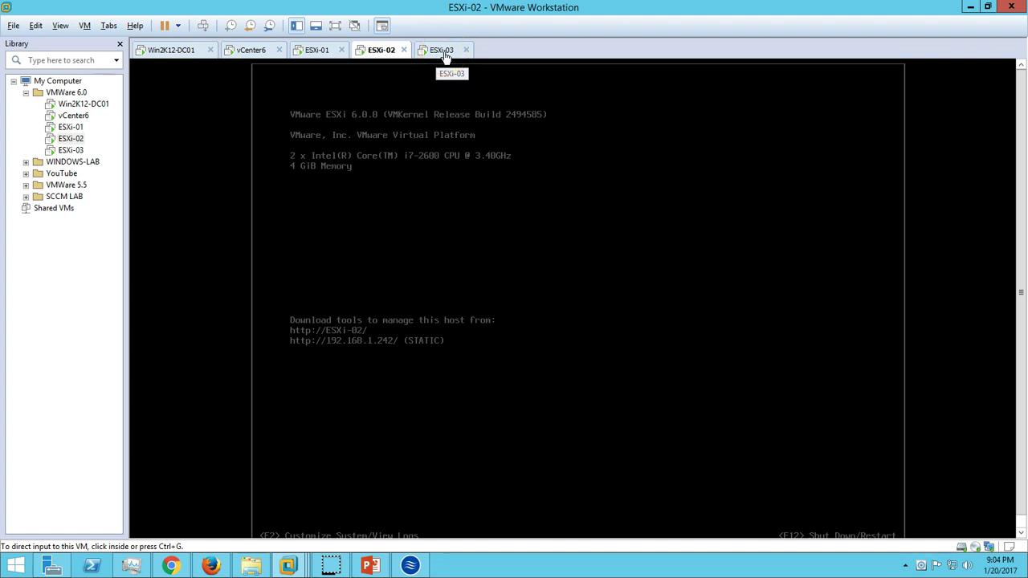
{"action": "left_click", "coordinate": [444, 52]}
{"action": "left_click", "coordinate": [392, 53]}
{"action": "left_click", "coordinate": [441, 57]}
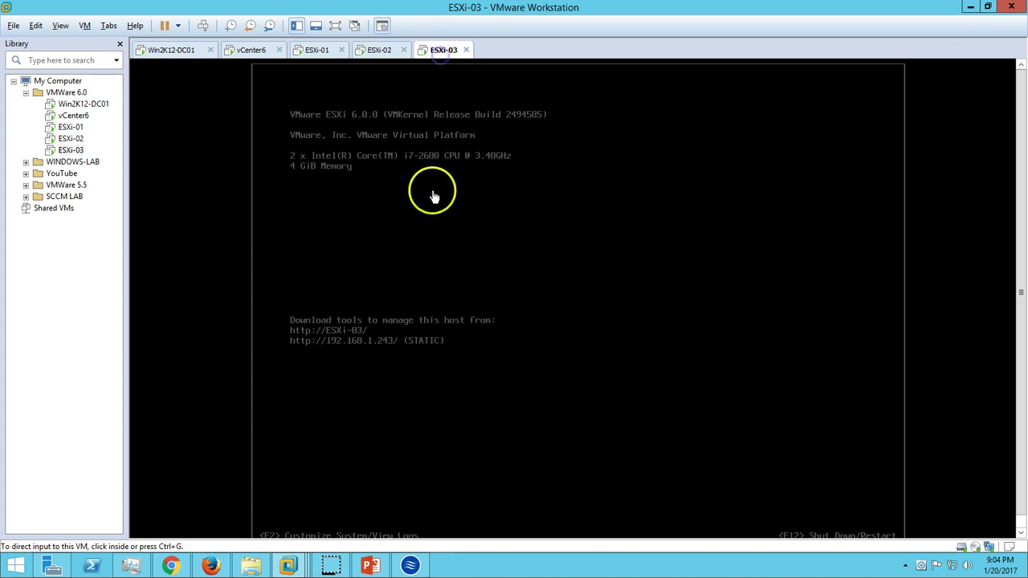
{"action": "left_click", "coordinate": [321, 52]}
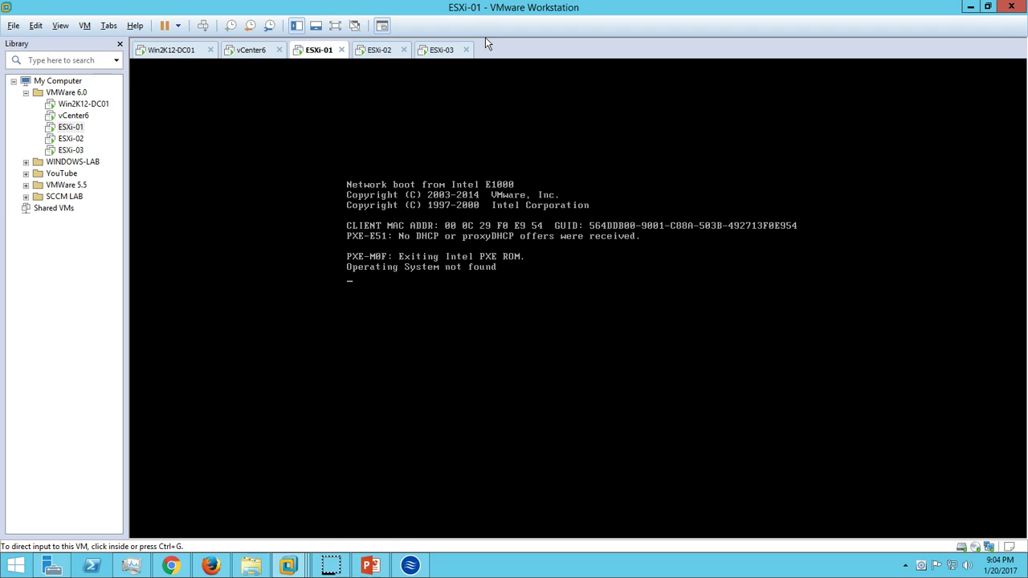
{"action": "left_click", "coordinate": [369, 565]}
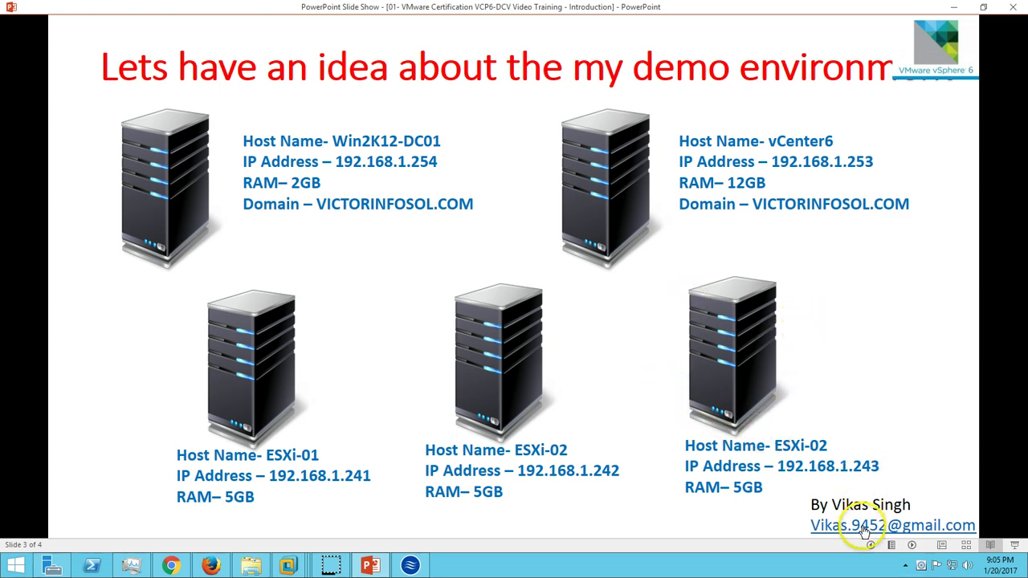
Step: Advance the slide show to the closing thank-you slide, 4 of 4
{"action": "left_click", "coordinate": [912, 544]}
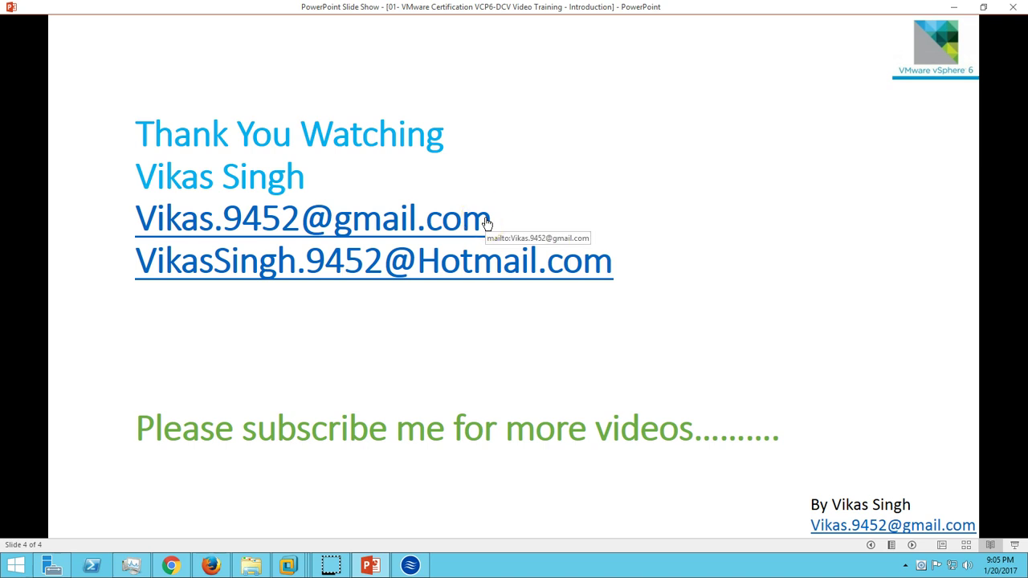